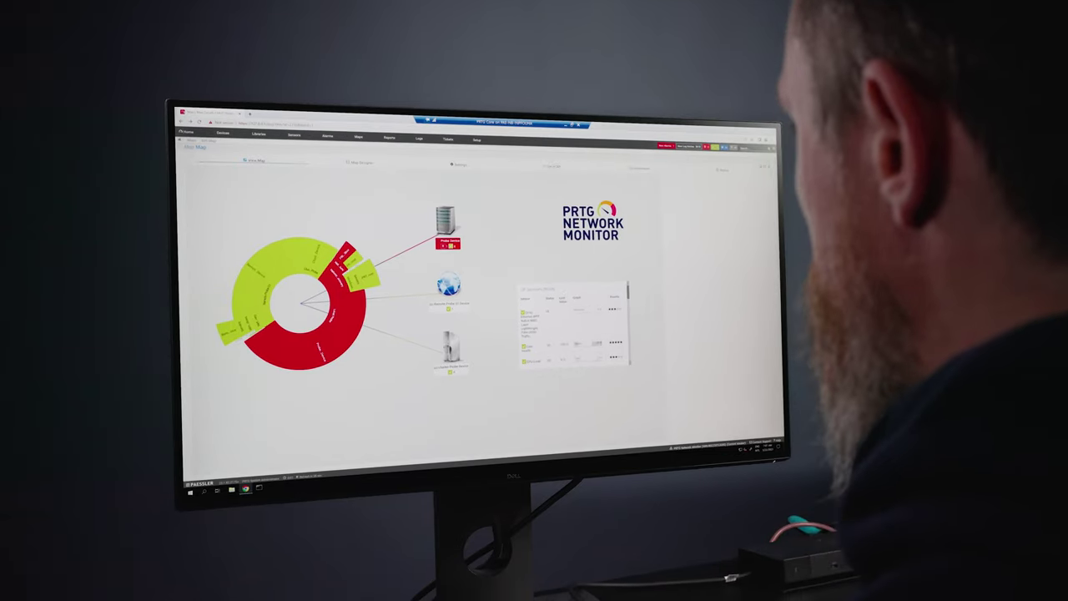
Scroll down the Probe Device map to see its status donut and system history graph.
scroll(584, 309, "down", 3)
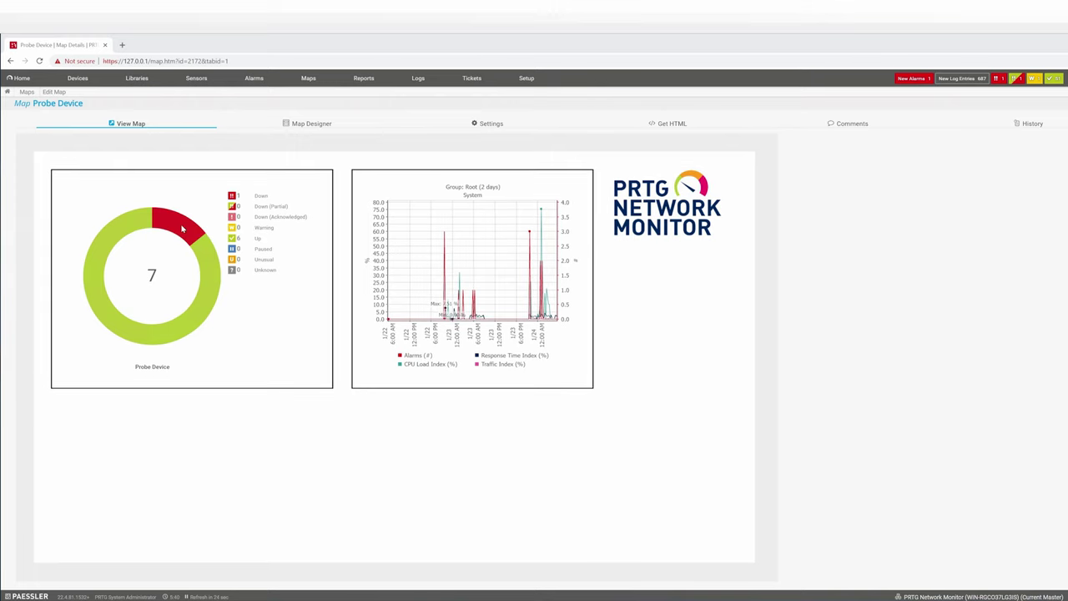
List the down sensors from the donut's red slice and open the System Health sensor's details.
left_click(260, 198)
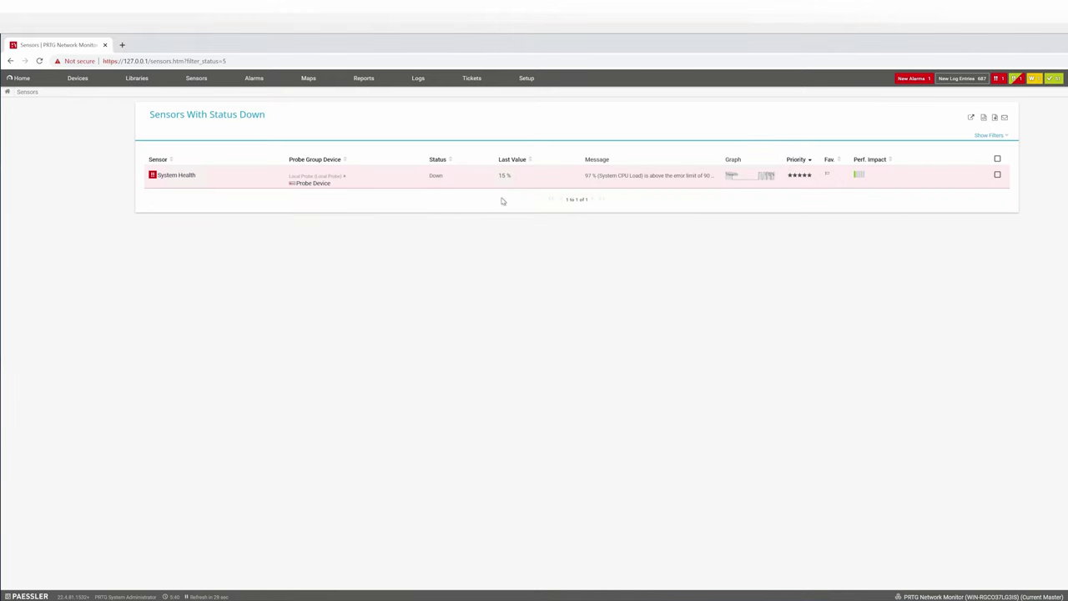
mouse_move(582, 189)
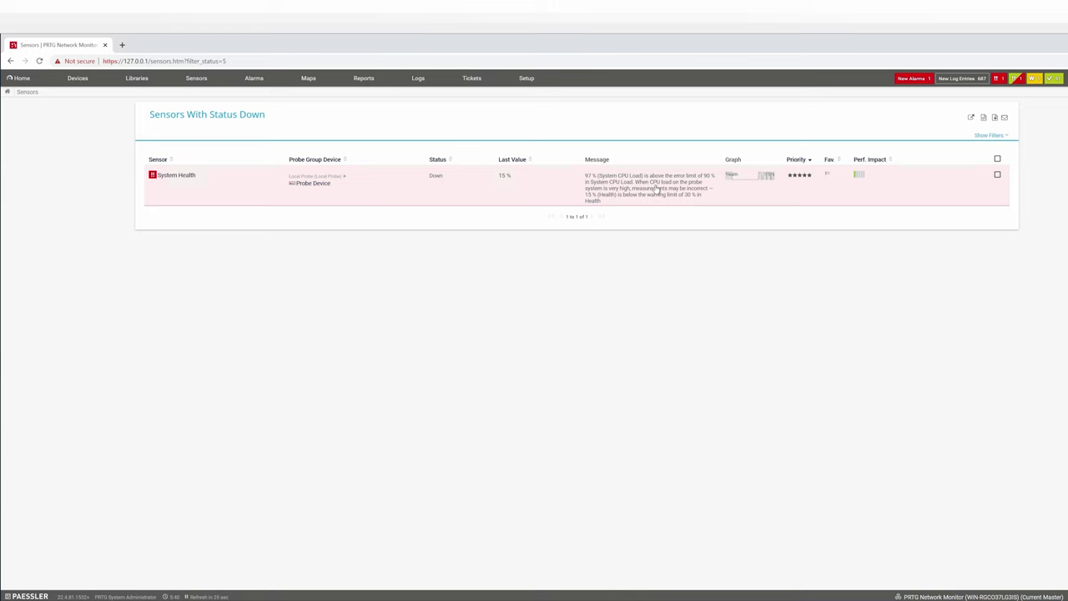
left_click(192, 177)
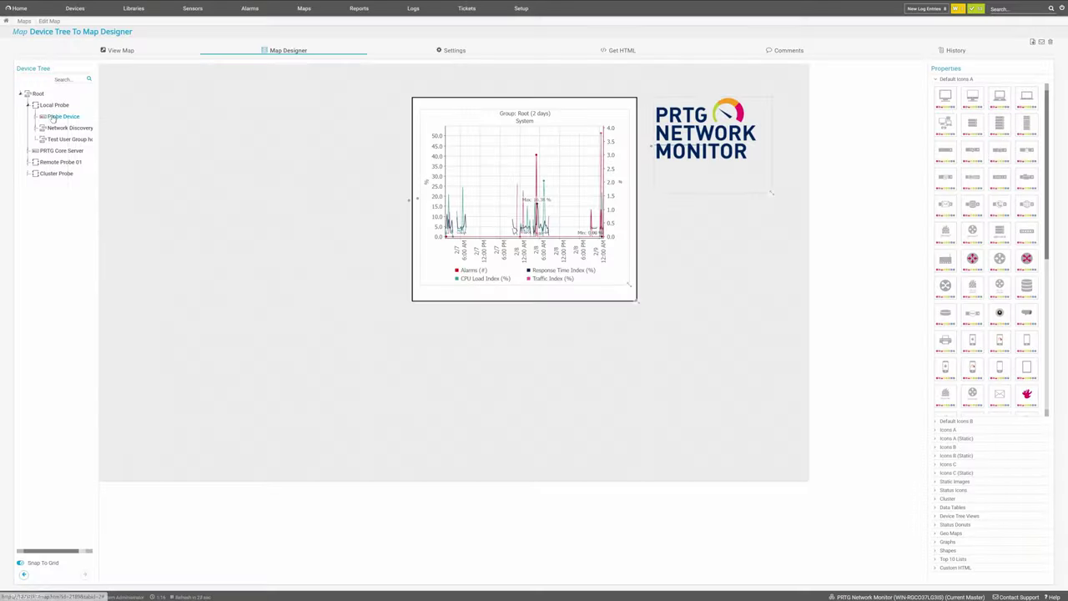
Place Probe Device from the Device Tree on the map and enlarge it to 480 by 380.
left_click_drag(54, 119, 210, 116)
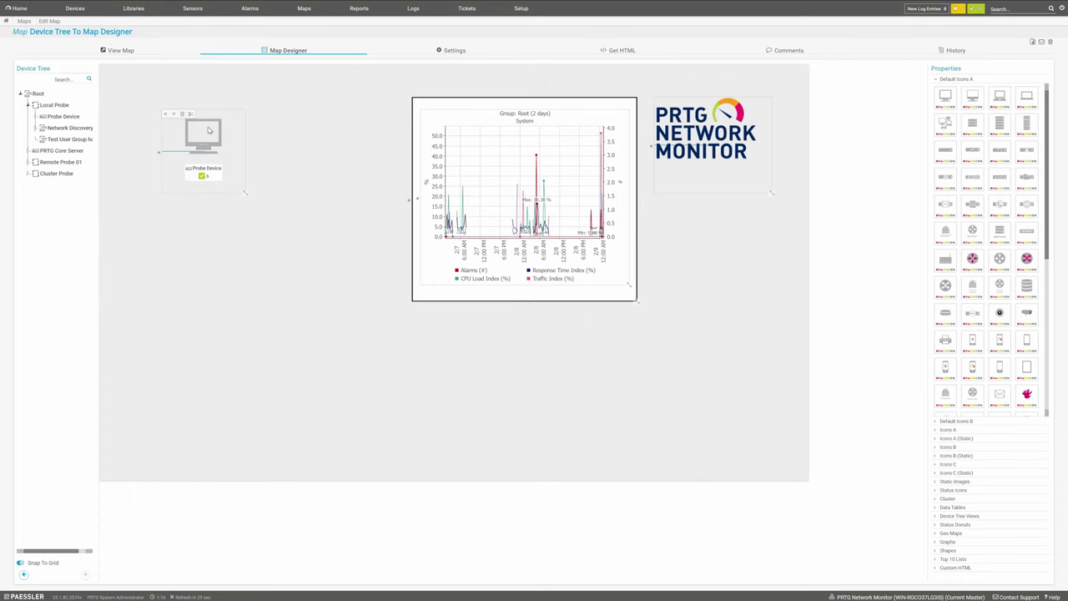
left_click(215, 126)
left_click_drag(233, 183, 350, 260)
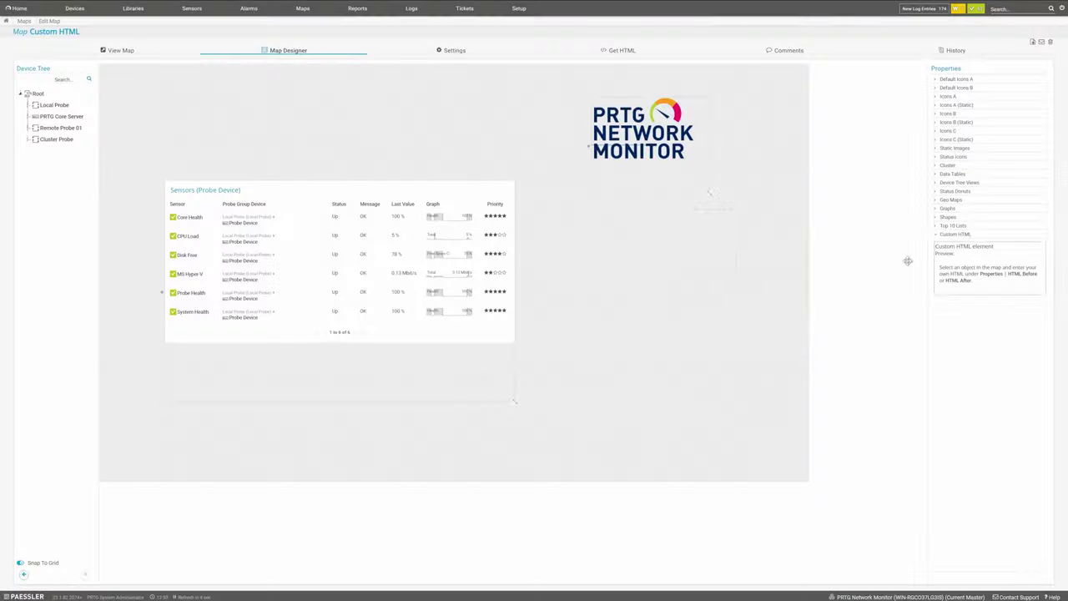
Add a Custom HTML element with a 'Local Probe: Top Sensors' heading above the sensor table, then view the map.
left_click_drag(968, 269, 187, 117)
left_click(435, 155)
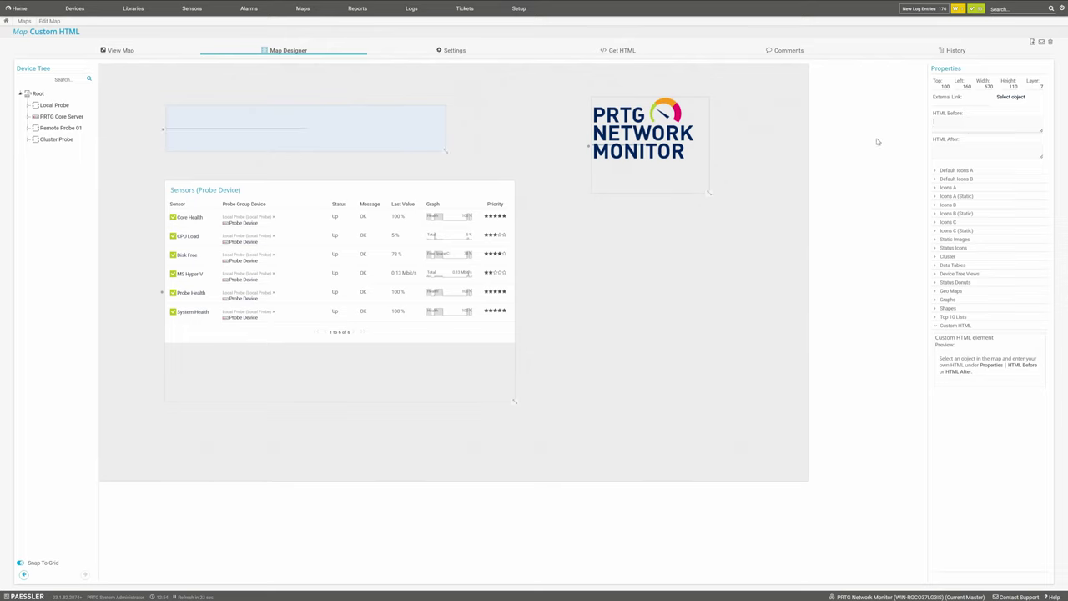
type("<table")
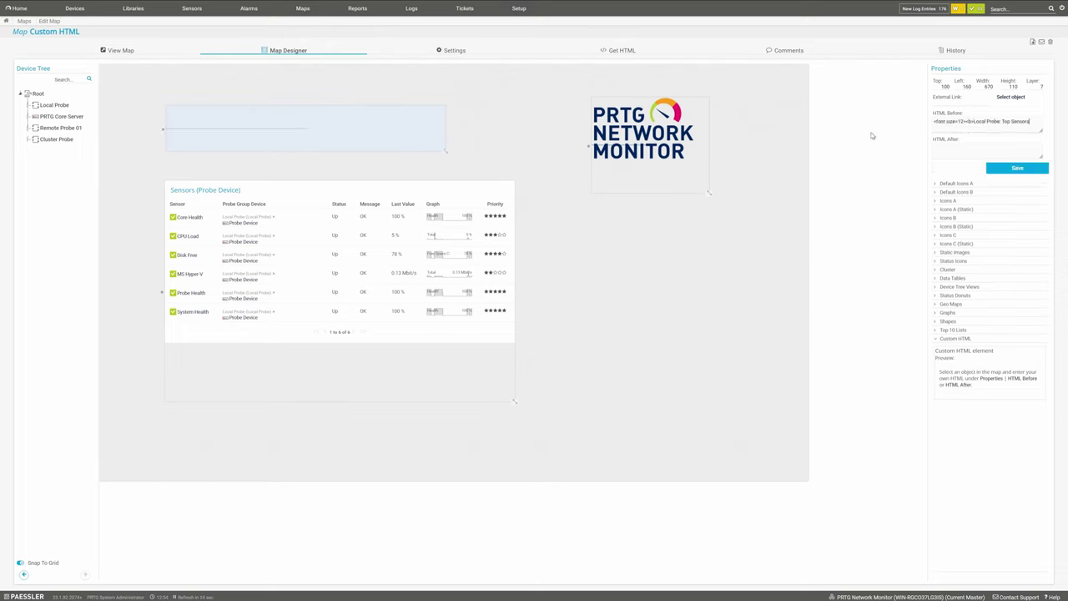
left_click(1008, 168)
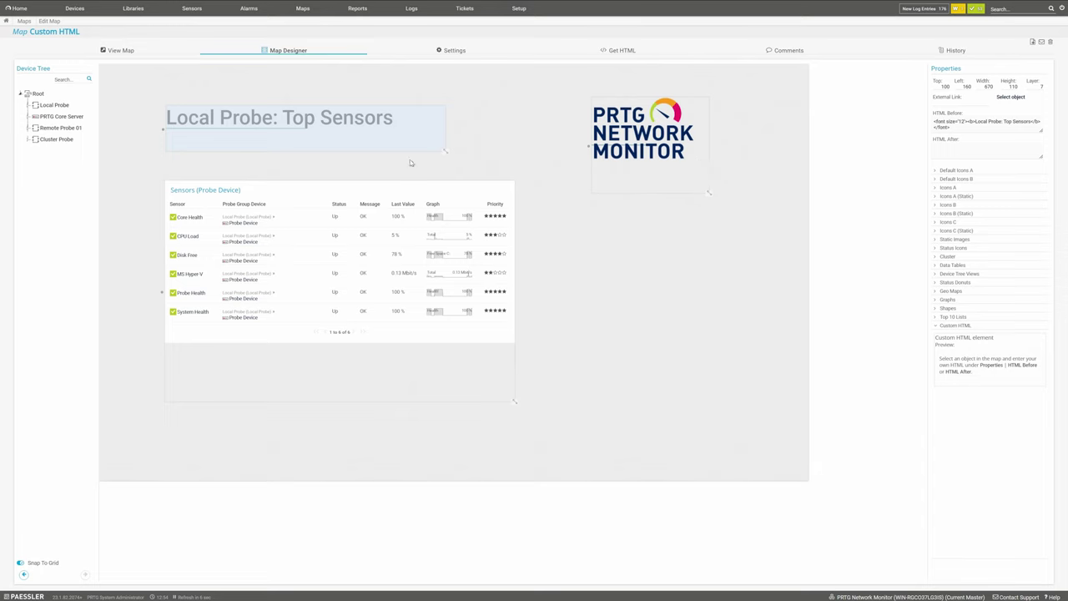
left_click_drag(374, 129, 382, 136)
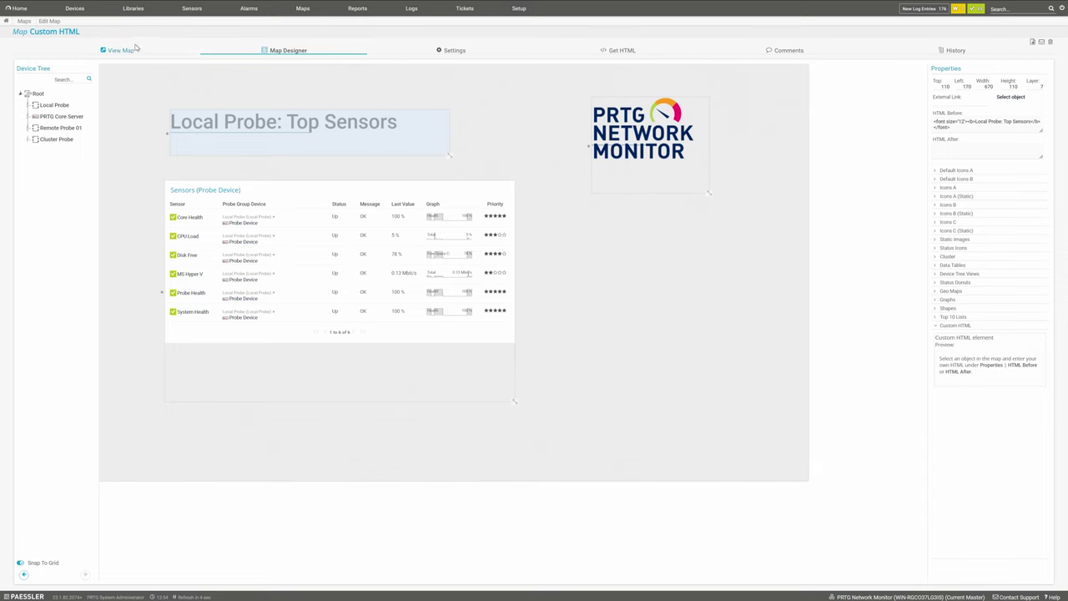
left_click(119, 51)
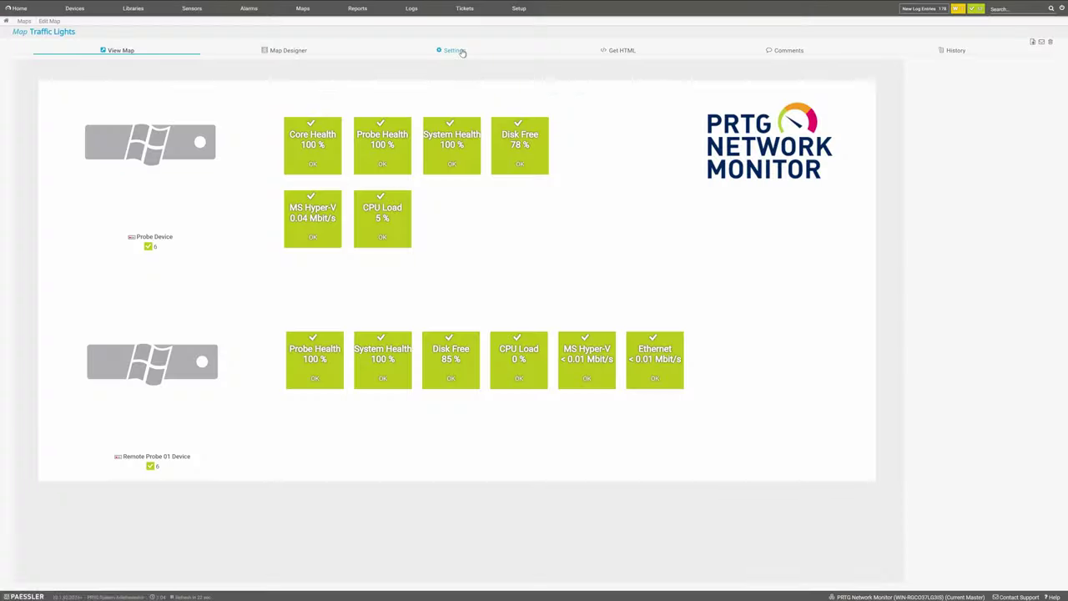
Allow public access to the Traffic Lights map and copy its secret key.
left_click(458, 51)
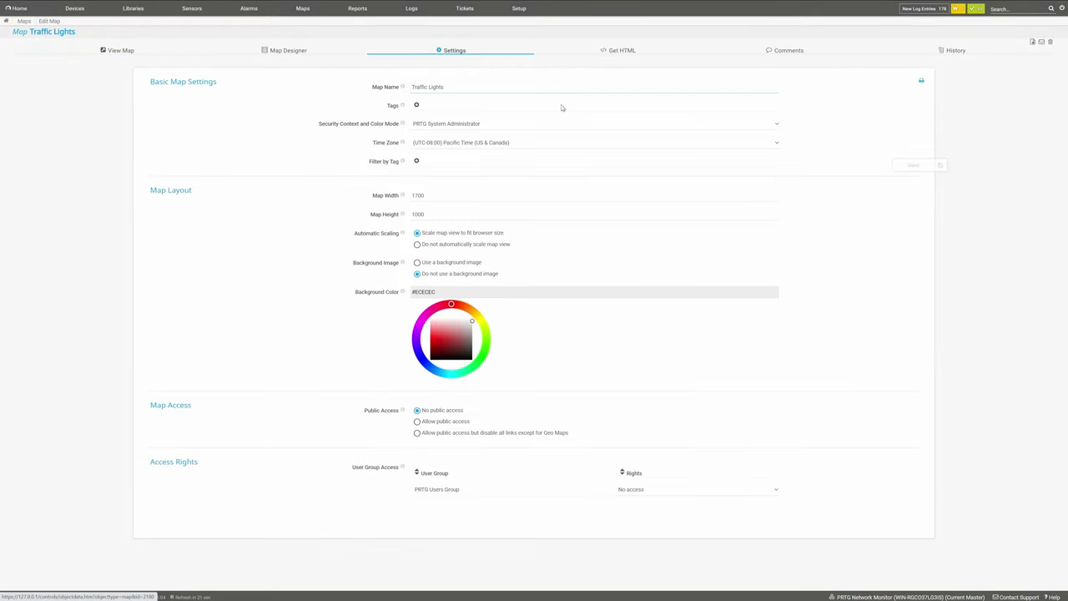
left_click(445, 422)
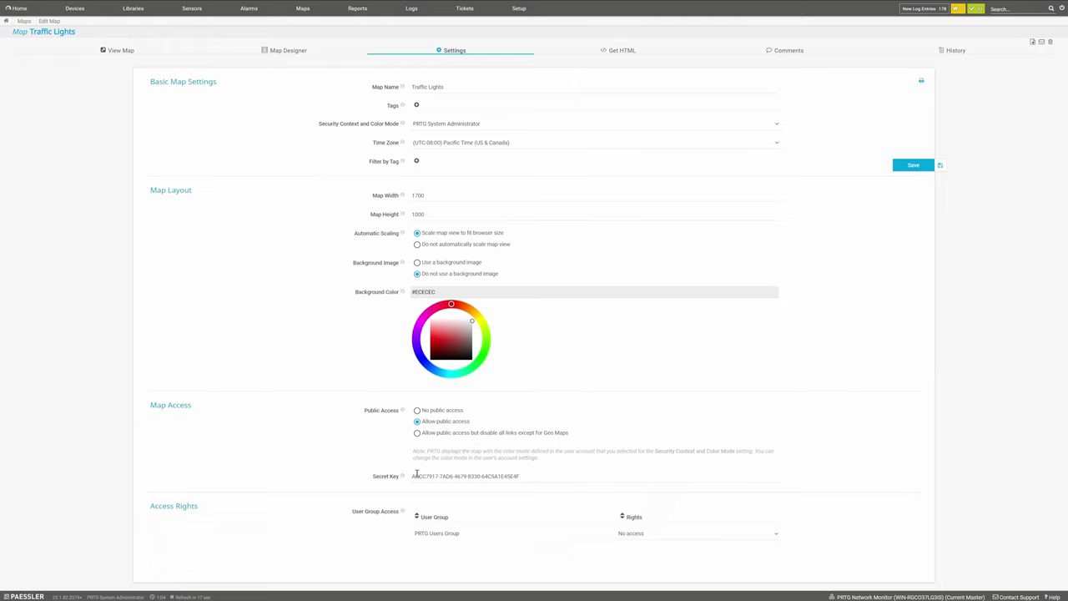
right_click(514, 479)
left_click(547, 378)
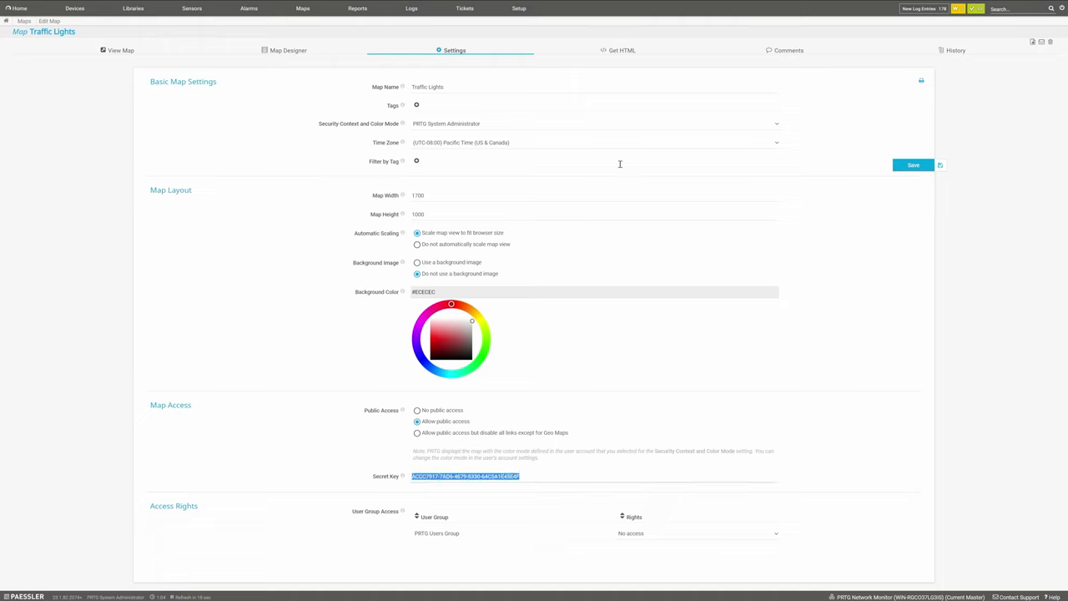
Show the Traffic Lights map's link URLs and HTML embed code.
left_click(631, 50)
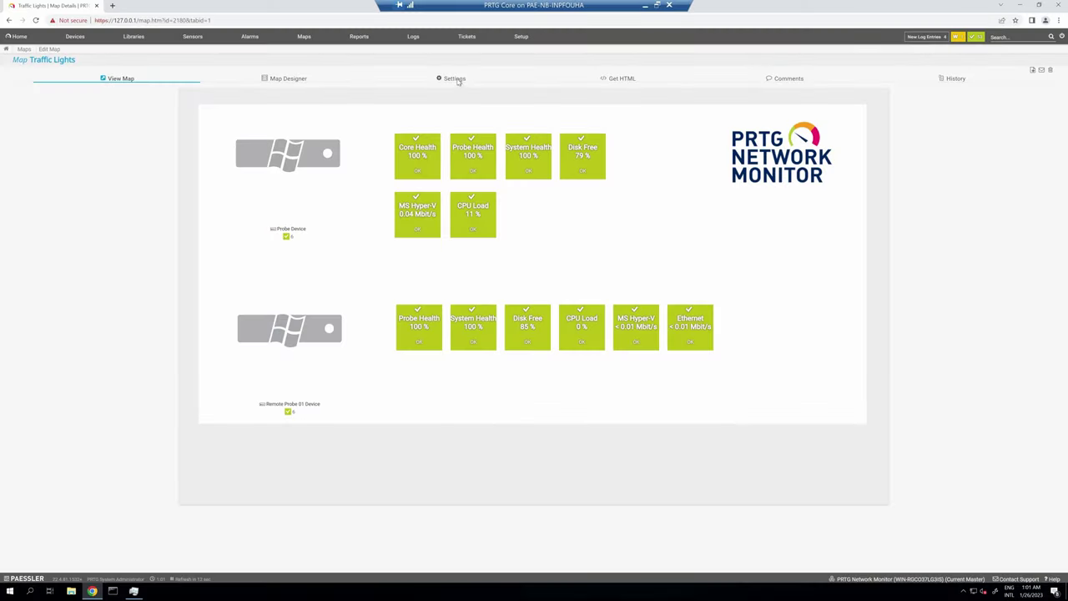
Save the Traffic Lights map settings with the view scaled to fit browser size.
left_click(455, 79)
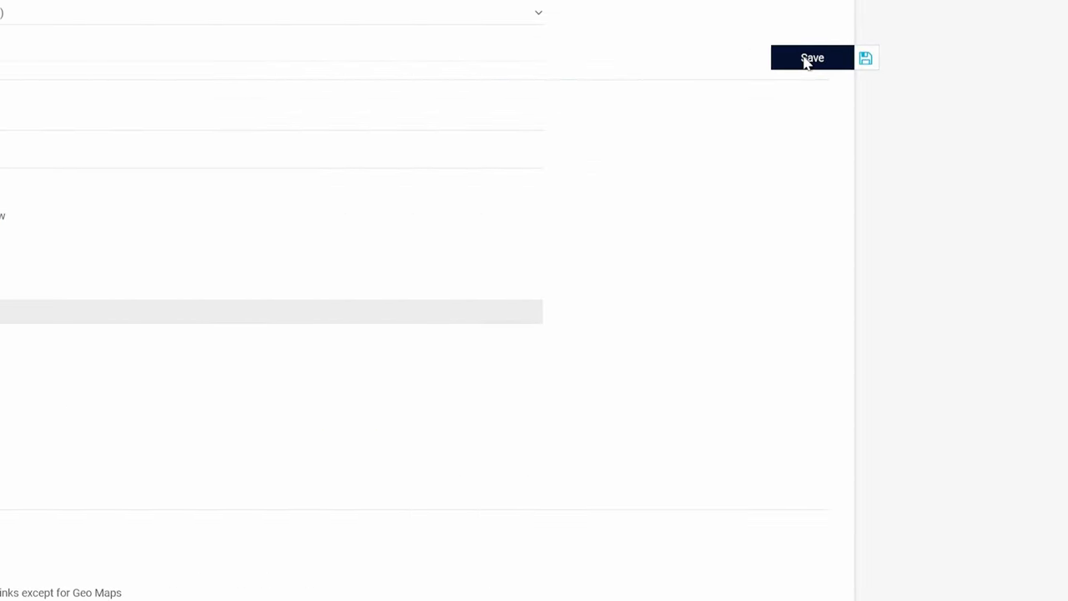
left_click(808, 60)
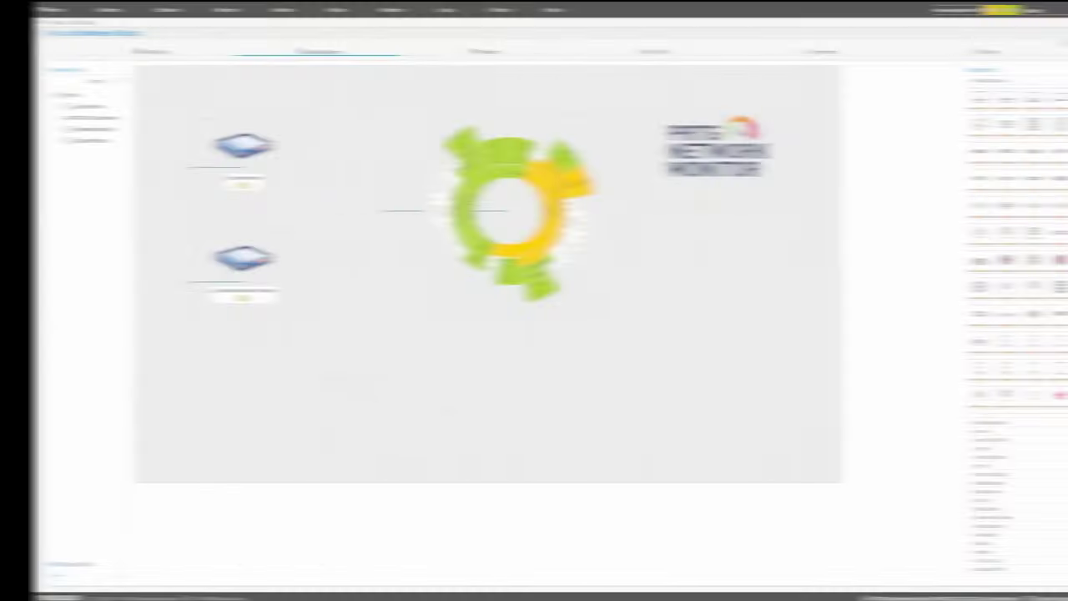
Link Probe Device and Remote Probe 01 Device to the status sunburst and view the result.
left_click_drag(282, 194, 233, 175)
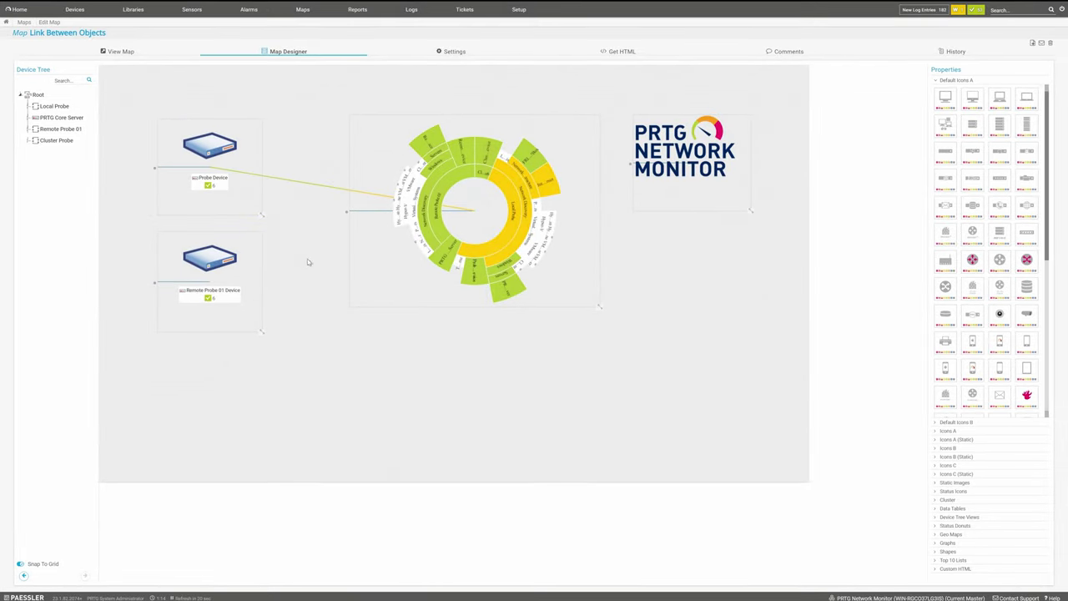
left_click_drag(302, 261, 254, 277)
left_click(125, 52)
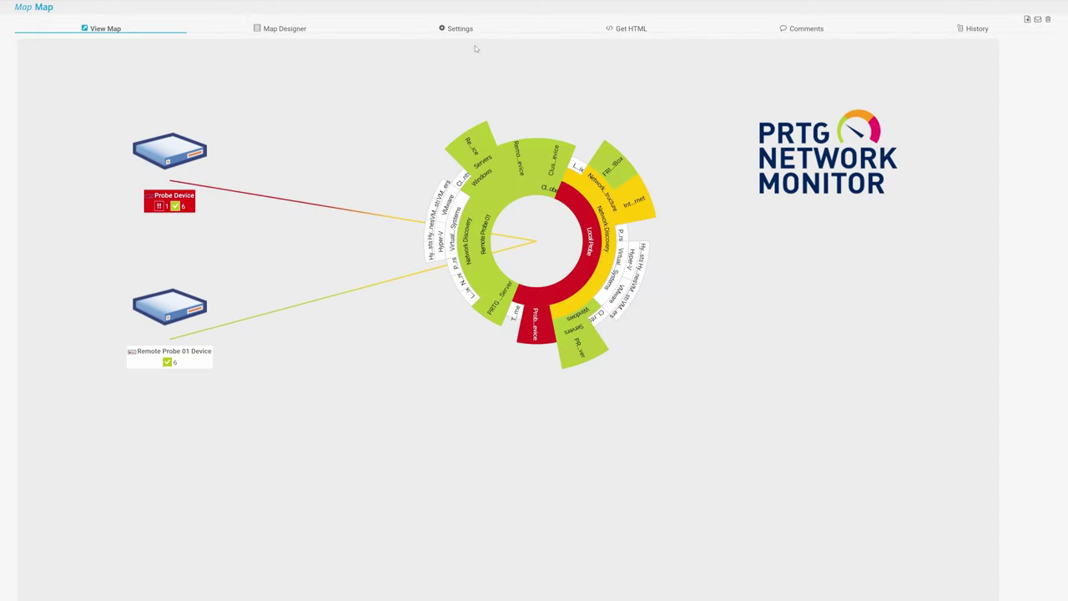
Rename the map to 'A more relevant map name!' and save the settings.
left_click(455, 30)
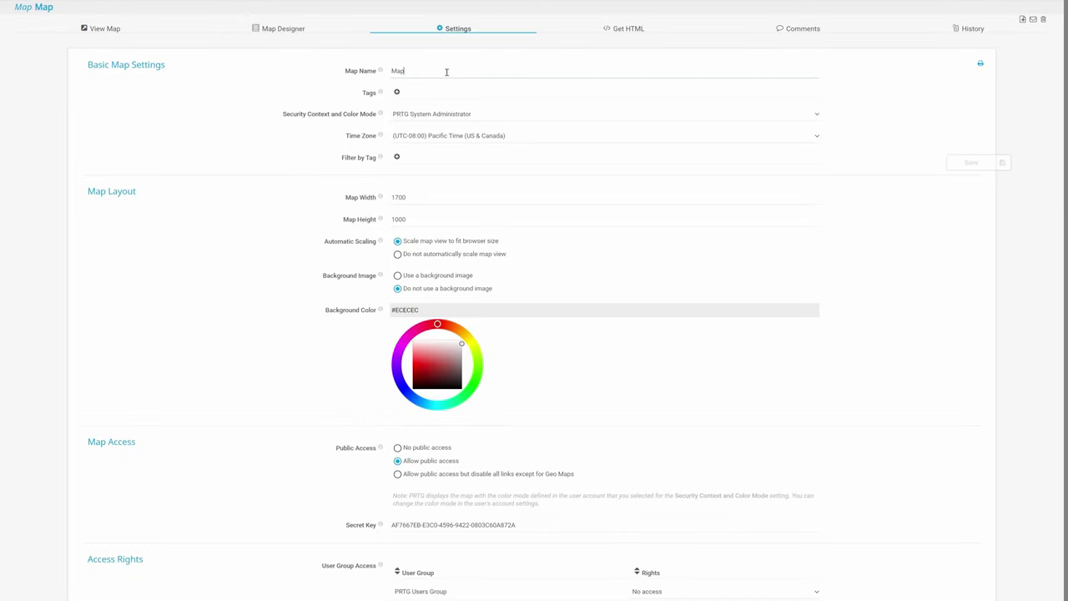
key("BackSpace")
key("BackSpace")
key("BackSpace")
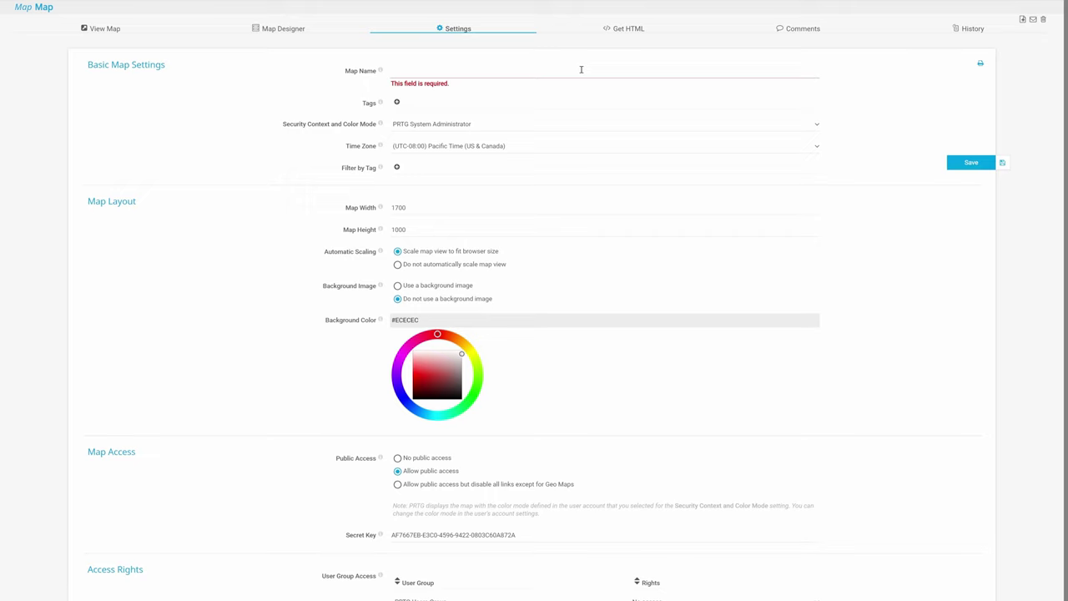
type("A more relevant map name")
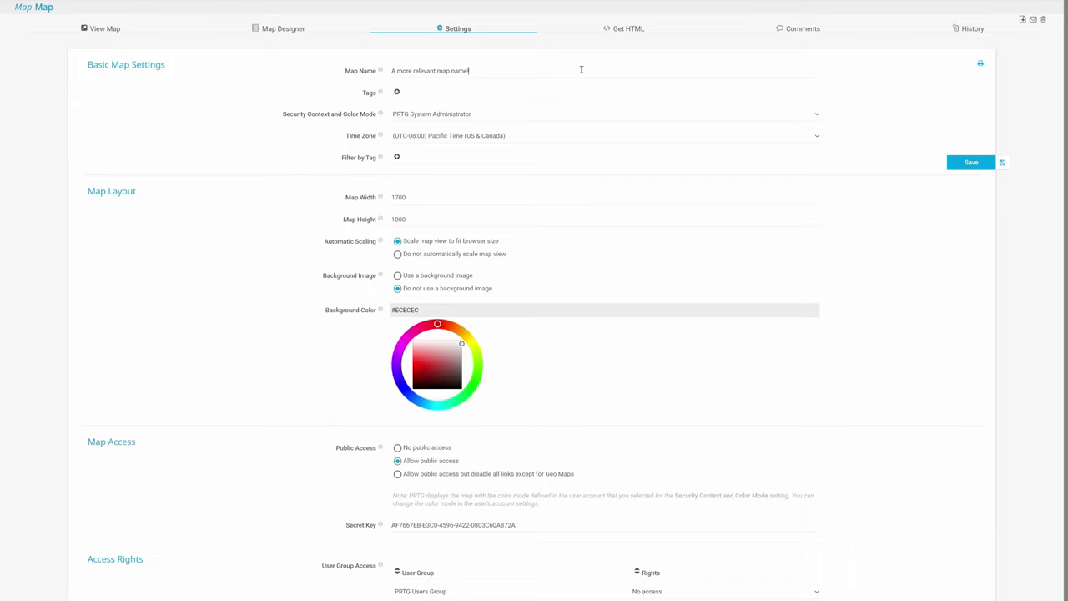
left_click(954, 164)
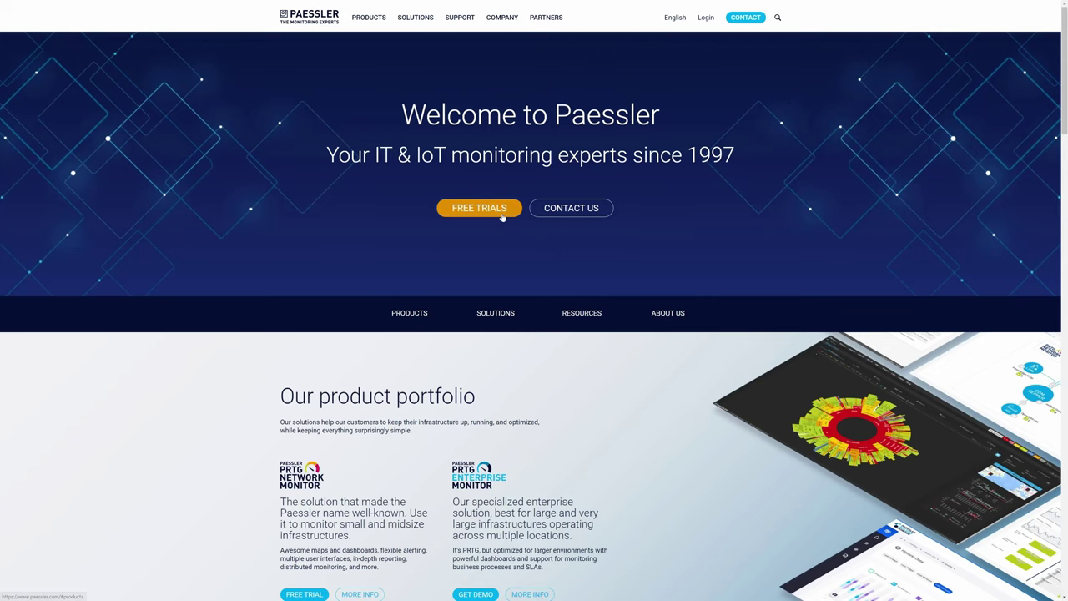
Download the PRTG Network Monitor free trial from the Paessler product portfolio.
scroll(477, 208, "down", 4)
scroll(477, 208, "down", 1)
left_click(305, 270)
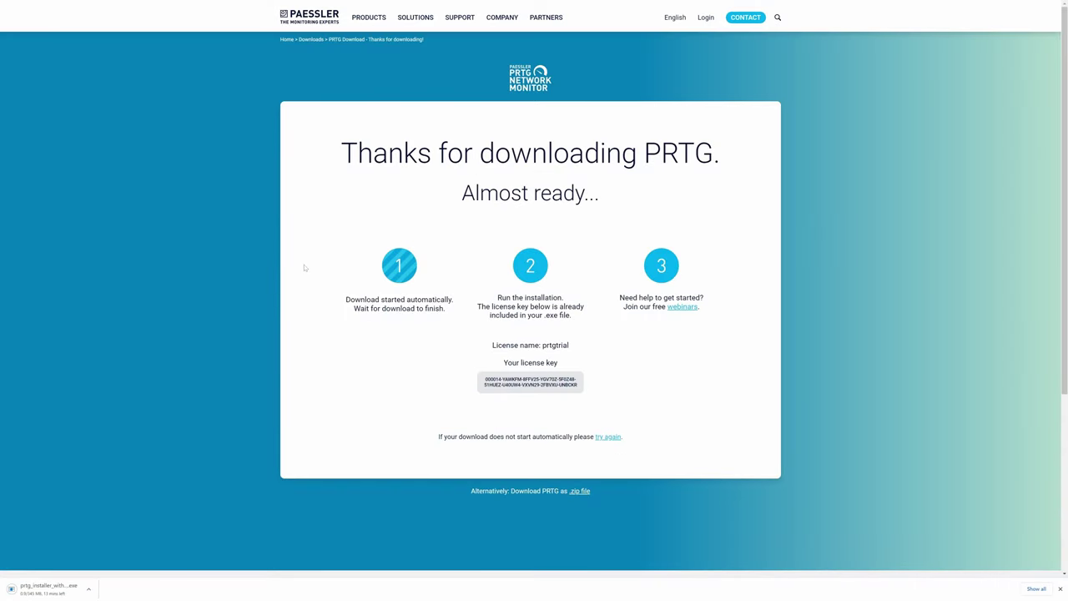